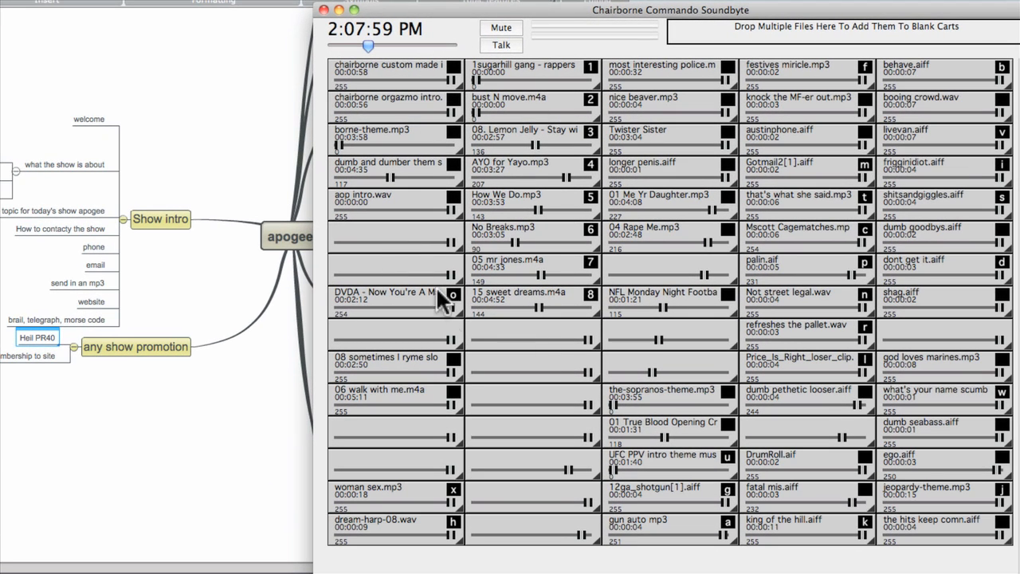
# - Switch to the aop252011 project in Logic Pro and play the opening section of the show
pyautogui.press('F9')
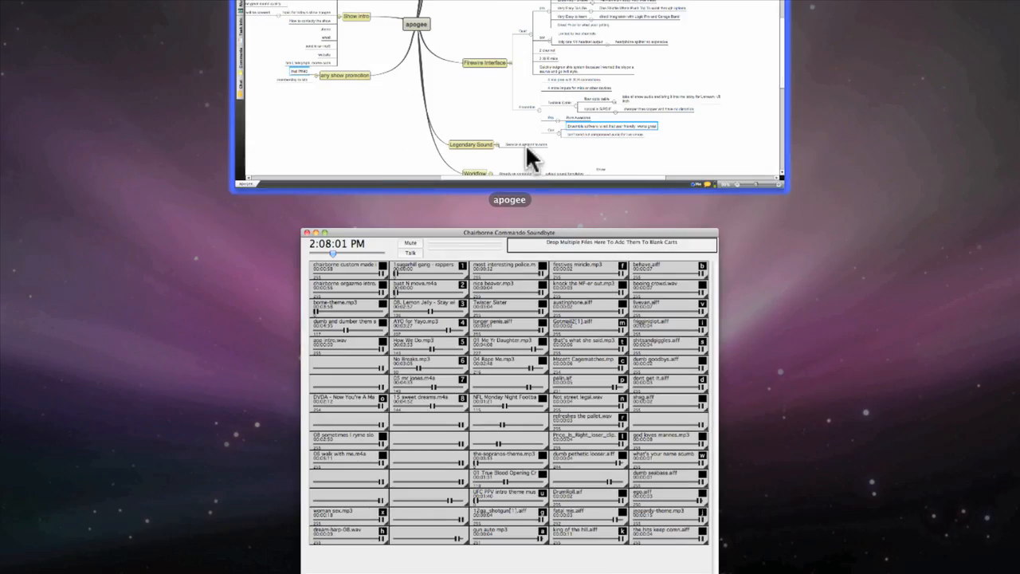
pyautogui.press('F8')
pyautogui.click(393, 109)
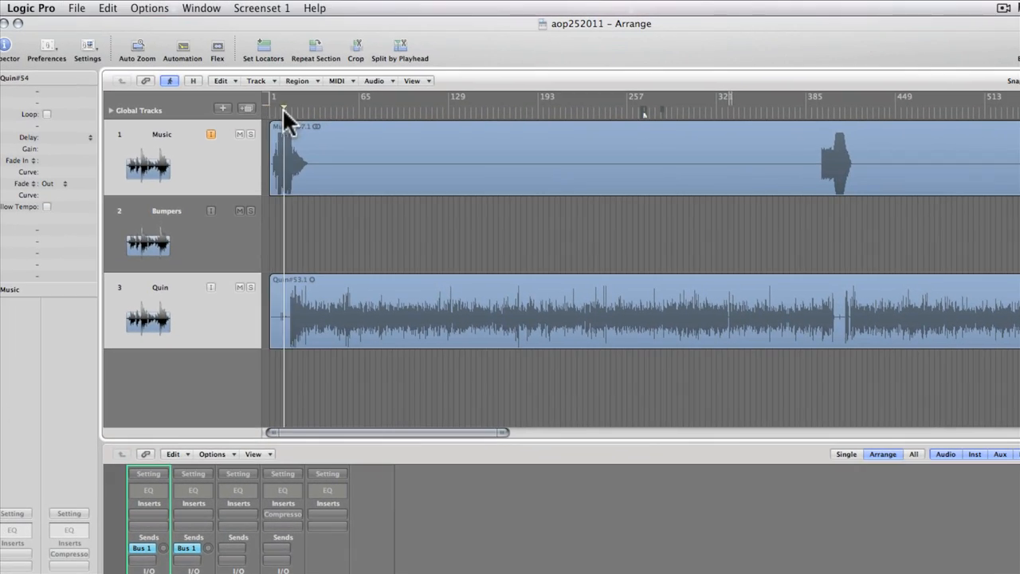
pyautogui.press('space')
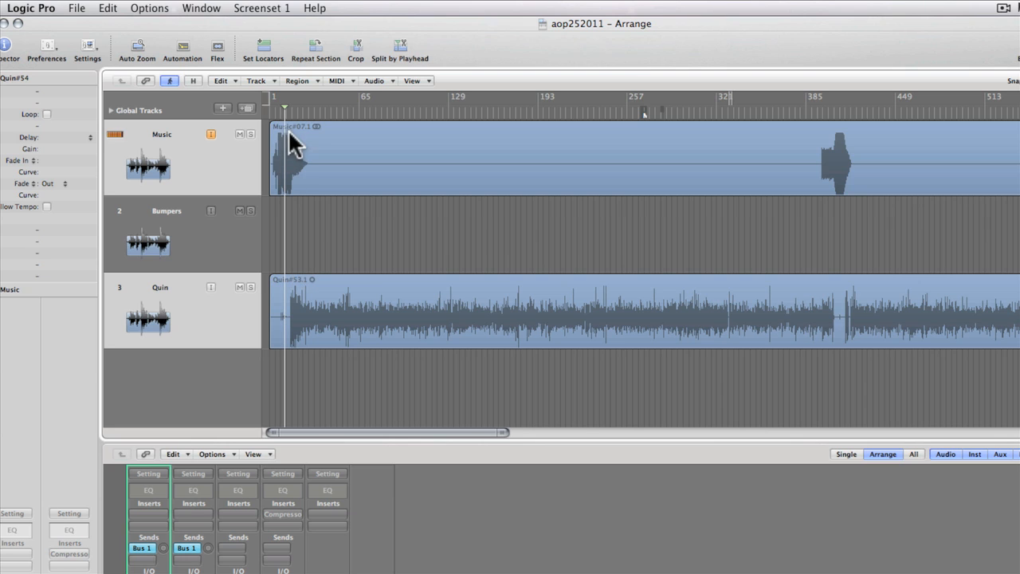
pyautogui.click(294, 109)
pyautogui.press('space')
# - Add Little-Fires.aif from the desktop to the Music track, past the end of the recorded show
pyautogui.moveTo(353, 431); pyautogui.dragTo(588, 432)
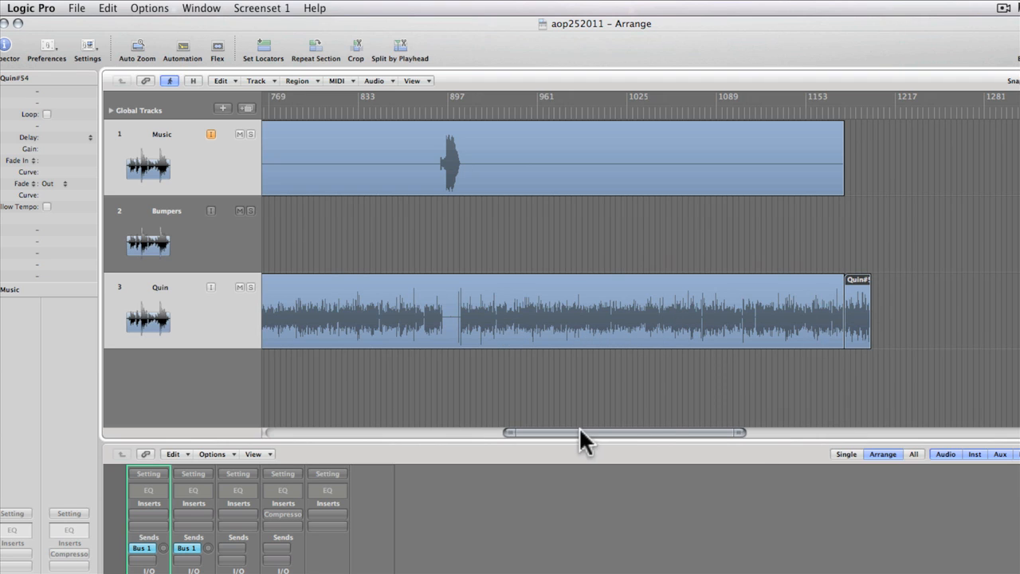
pyautogui.press('F8')
pyautogui.click(593, 494)
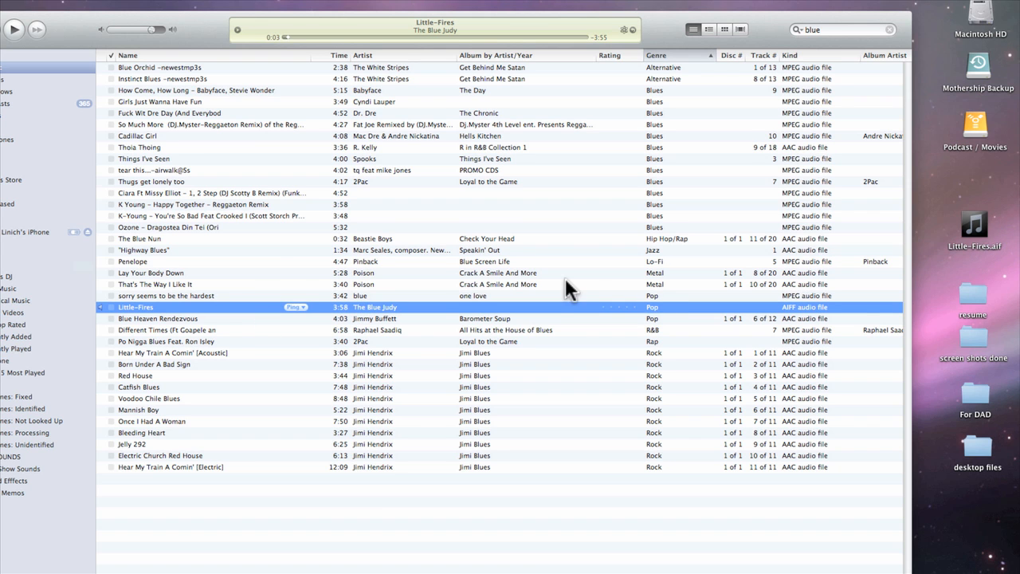
pyautogui.press('F8')
pyautogui.click(524, 198)
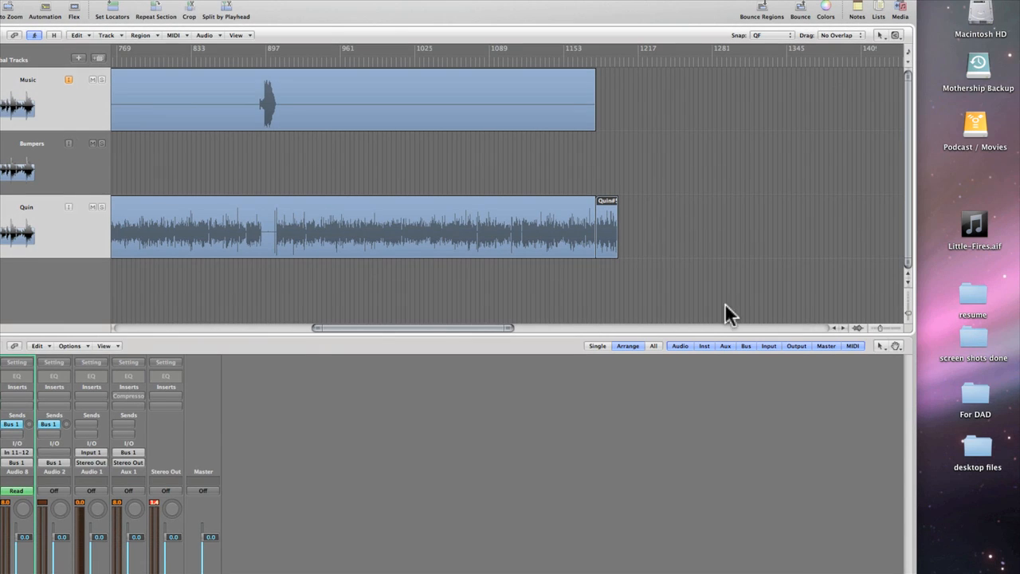
pyautogui.moveTo(974, 226); pyautogui.dragTo(619, 105)
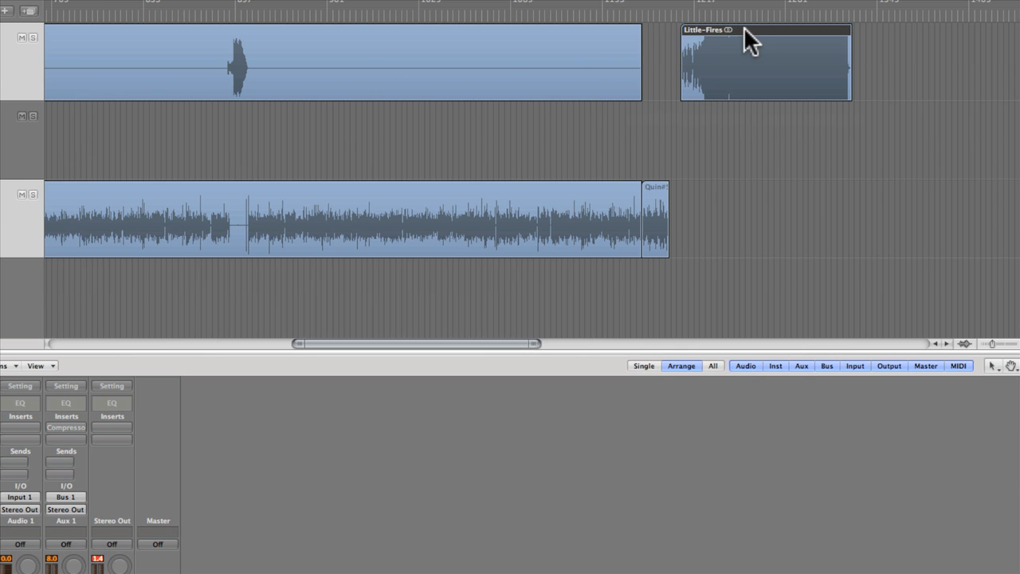
# - Reposition the Little-Fires region to begin where the last voice region ends, and set the playhead there
pyautogui.moveTo(744, 26); pyautogui.dragTo(720, 32)
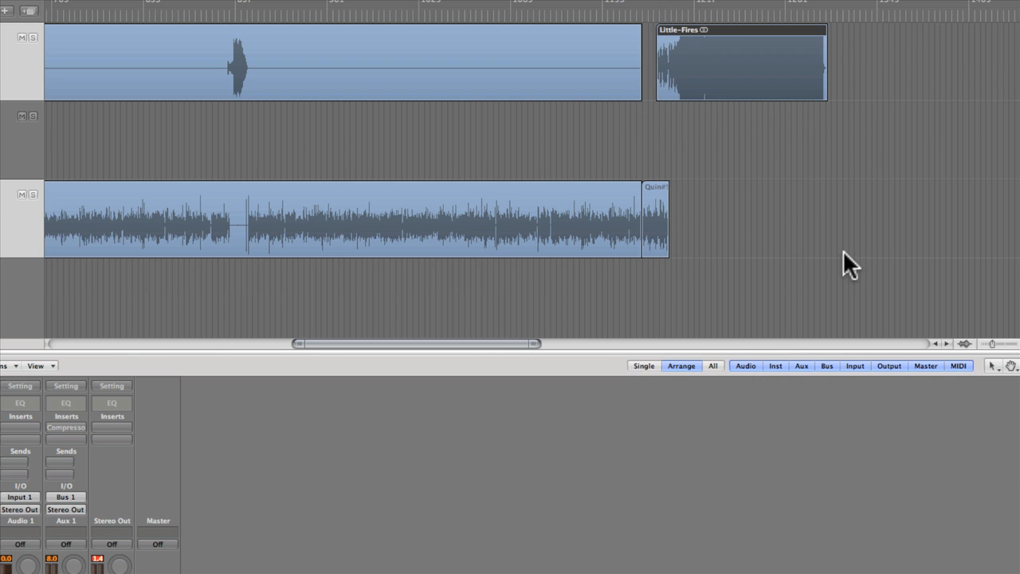
pyautogui.click(653, 16)
pyautogui.moveTo(677, 34); pyautogui.dragTo(691, 32)
pyautogui.click(670, 11)
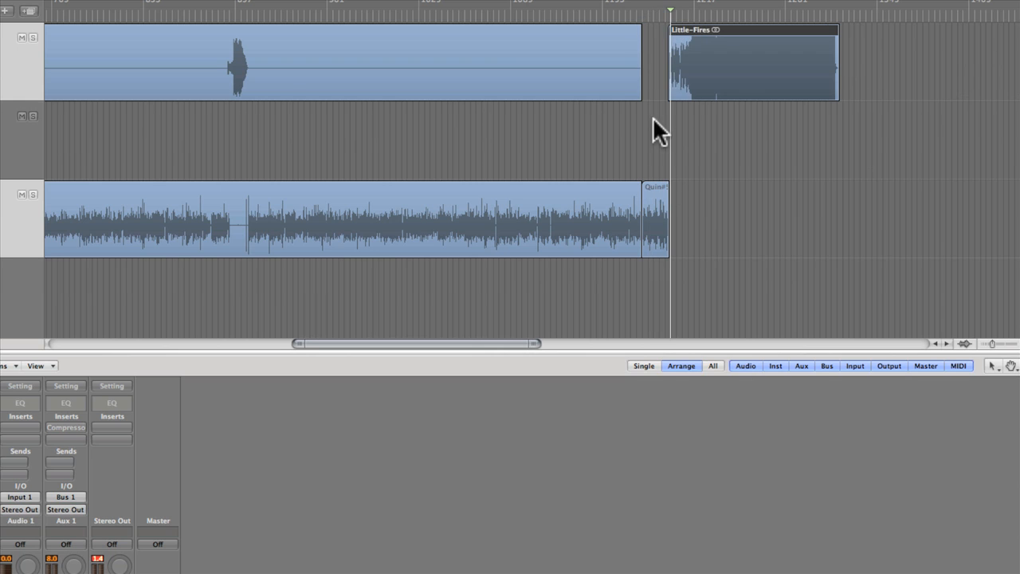
# - Play the end of the voice track and shift the Little-Fires region earlier to overlap the last words slightly
pyautogui.moveTo(731, 260); pyautogui.dragTo(631, 46)
pyautogui.click(592, 9)
pyautogui.press('space')
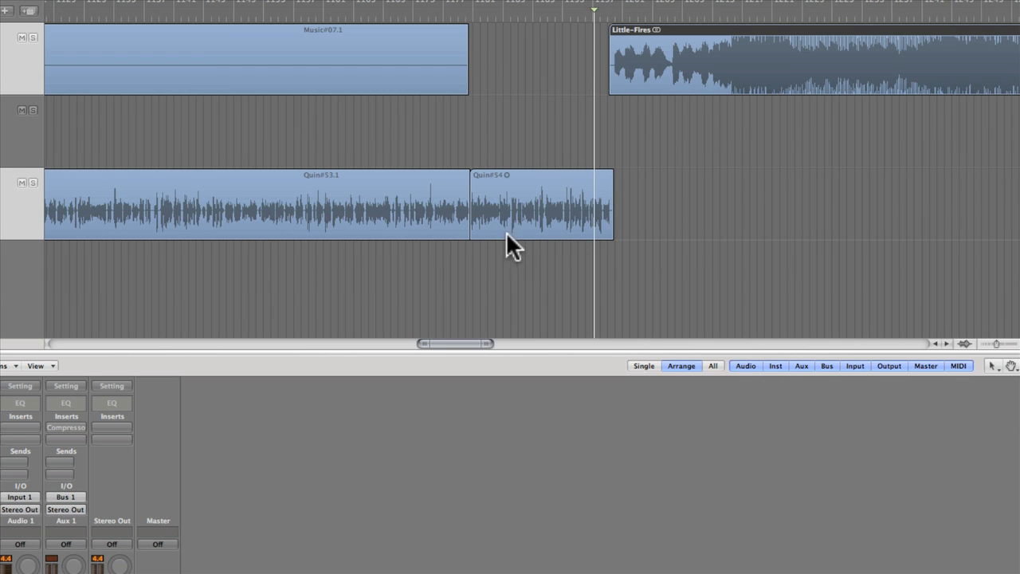
pyautogui.moveTo(683, 29)
pyautogui.mouseDown()
pyautogui.moveTo(670, 48)
pyautogui.moveTo(656, 46)
pyautogui.mouseUp()
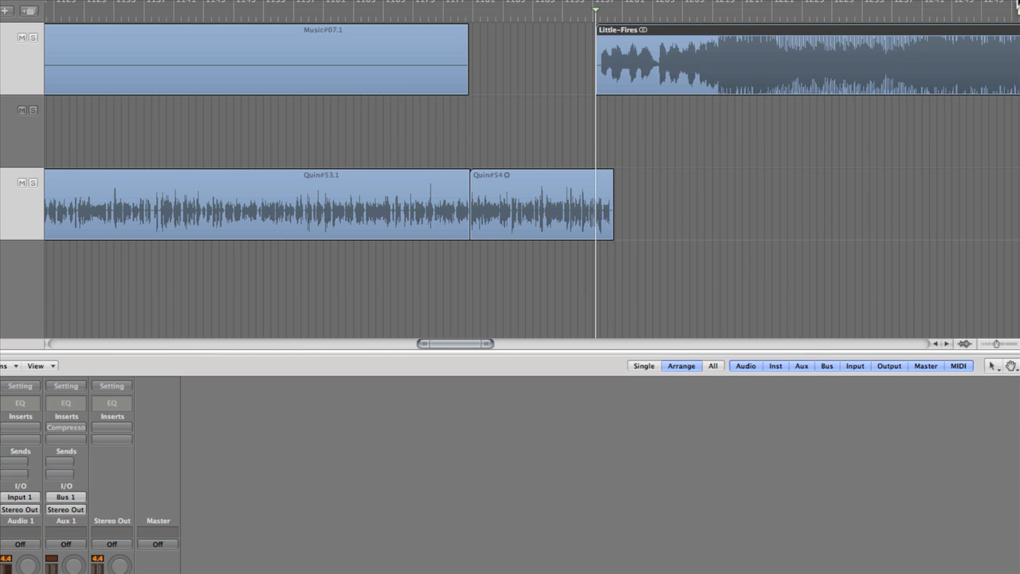
# - Add a short fade-in at the beginning of the Little-Fires region with the Fade Tool and play the transition
pyautogui.click(1016, 4)
pyautogui.click(1016, 7)
pyautogui.press('Escape')
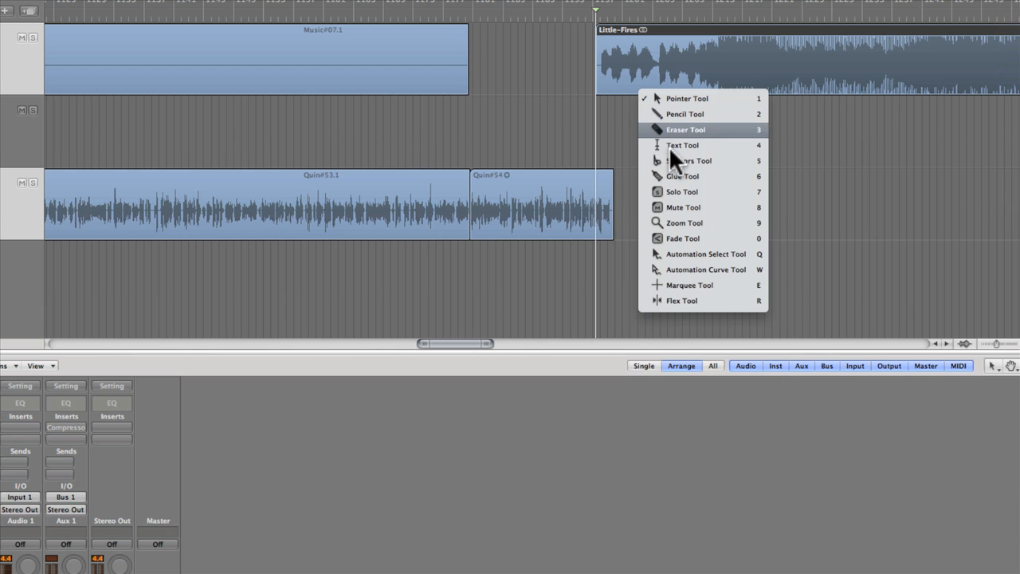
pyautogui.click(681, 239)
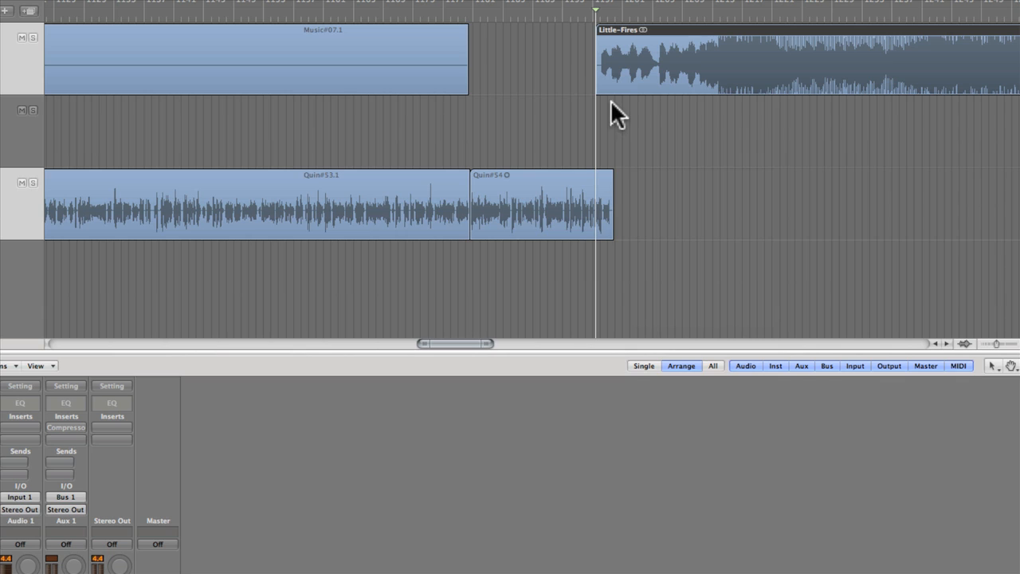
pyautogui.moveTo(597, 79); pyautogui.dragTo(626, 43)
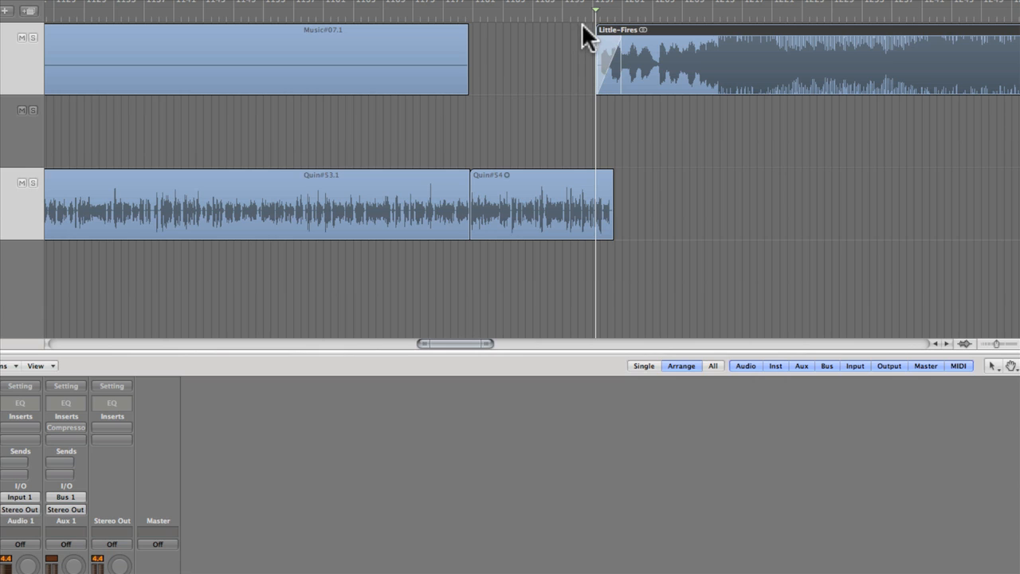
pyautogui.press('space')
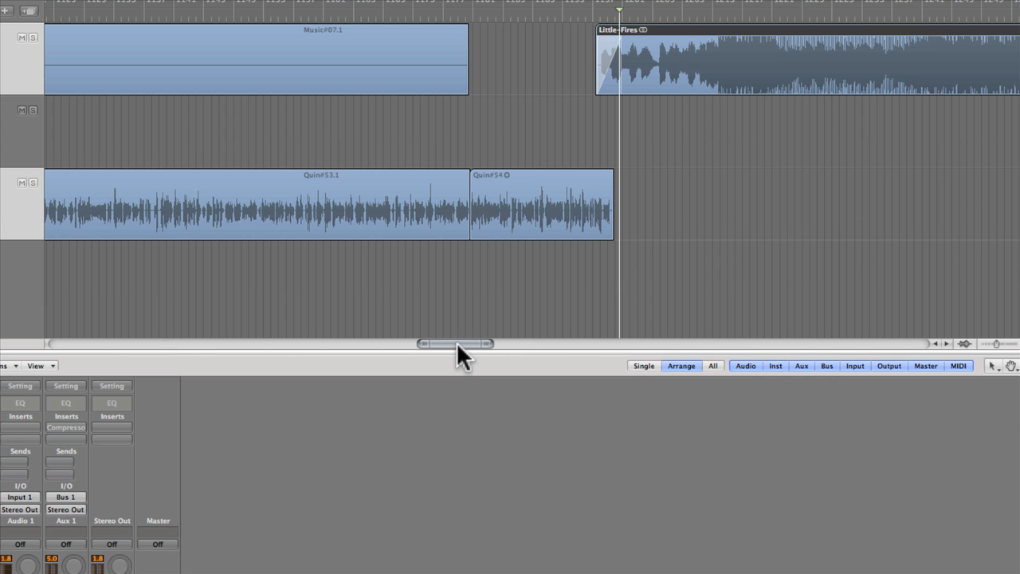
pyautogui.moveTo(457, 341); pyautogui.dragTo(61, 348)
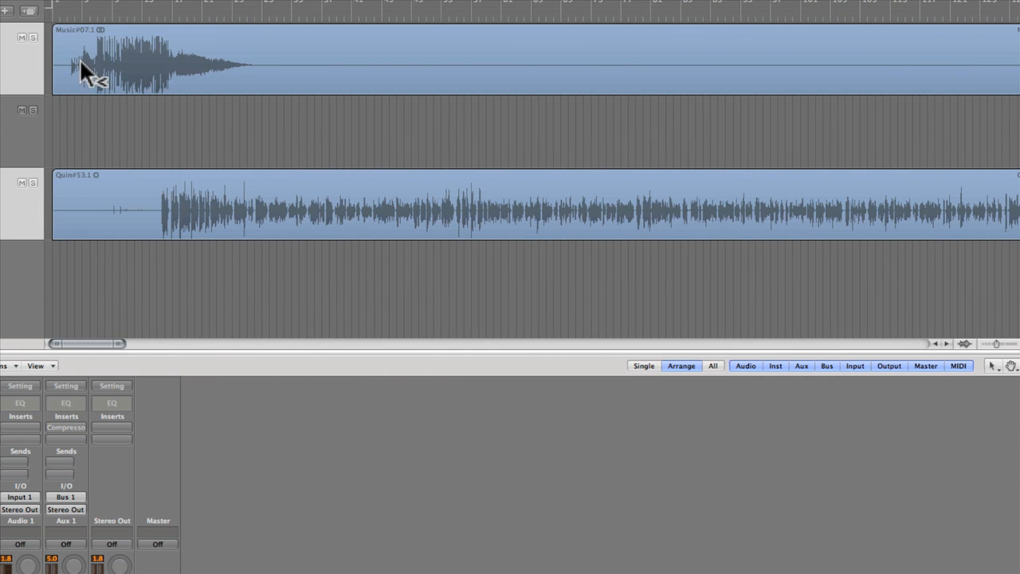
pyautogui.moveTo(175, 249)
pyautogui.mouseDown()
pyautogui.moveTo(81, 123)
pyautogui.moveTo(50, 35)
pyautogui.mouseUp()
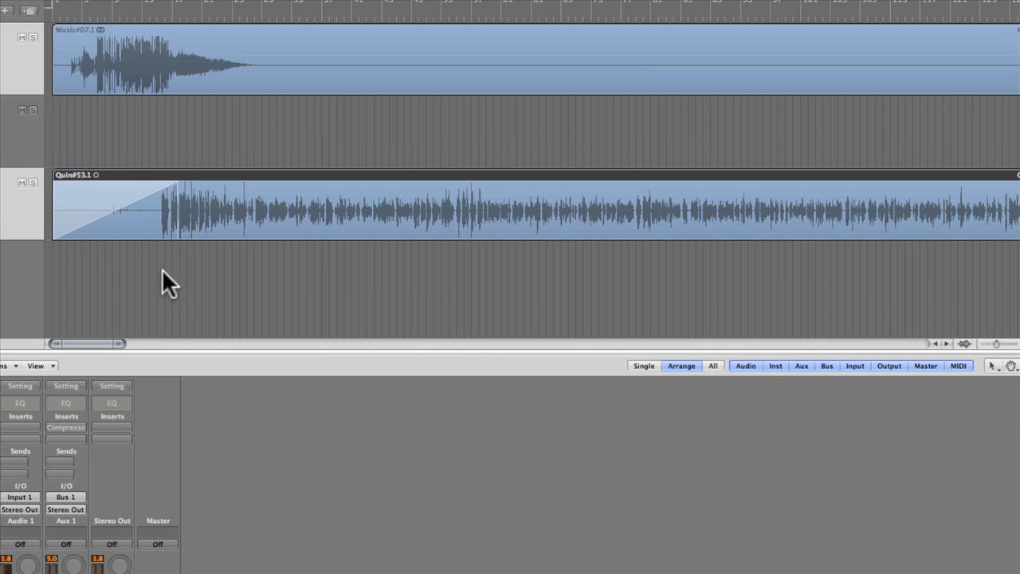
pyautogui.press('super+z')
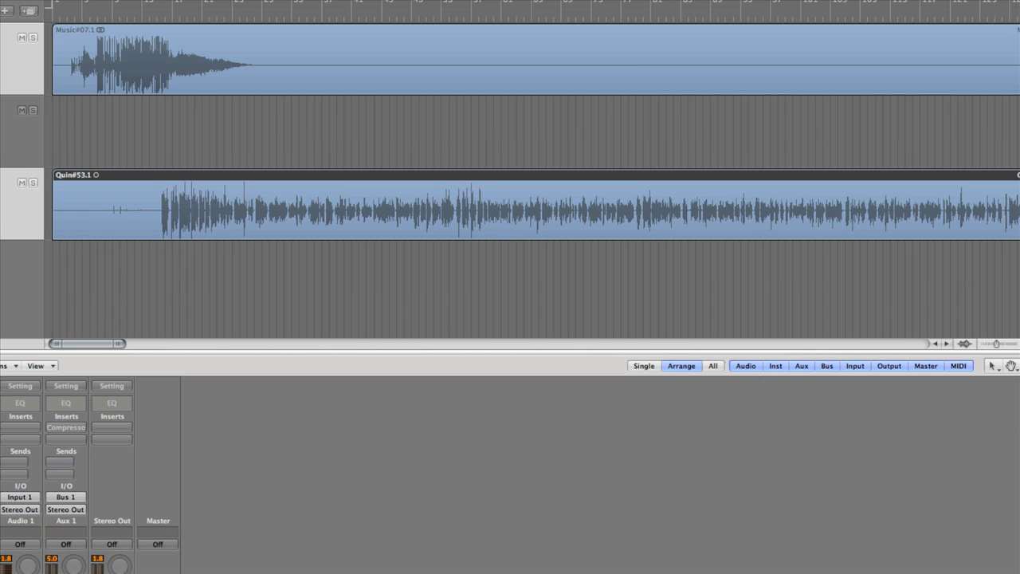
# - Trim the silence from the start of the first Music and voice regions together, up to where the intro music begins
pyautogui.press('Escape')
pyautogui.click(1005, 3)
pyautogui.press('super+a')
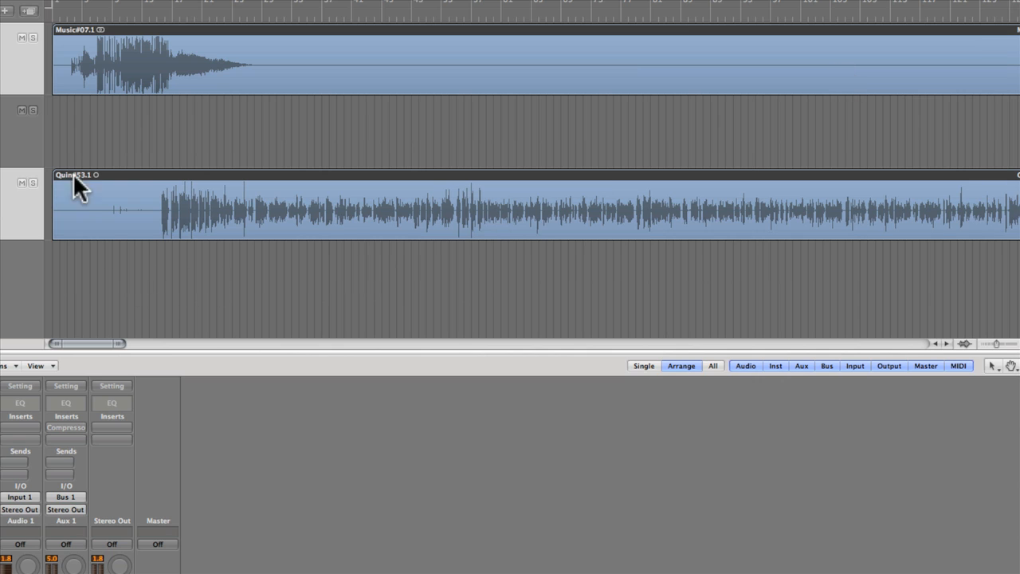
pyautogui.moveTo(59, 91); pyautogui.dragTo(73, 93)
pyautogui.moveTo(159, 280); pyautogui.dragTo(50, 28)
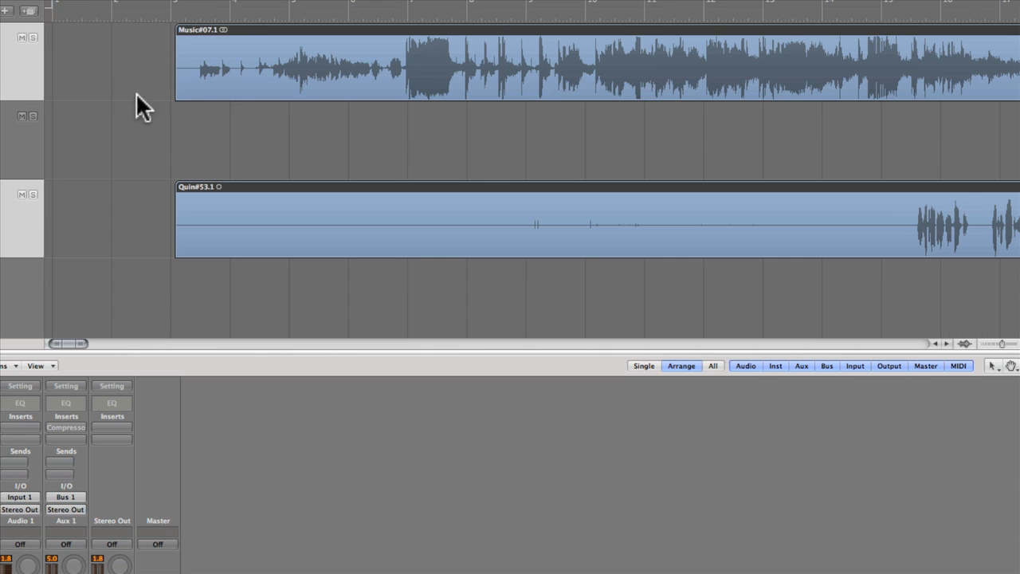
pyautogui.moveTo(185, 98); pyautogui.dragTo(204, 98)
# - Move all regions together to start at bar 1, keeping the music and voice tracks in sync
pyautogui.click(310, 266)
pyautogui.click(311, 48)
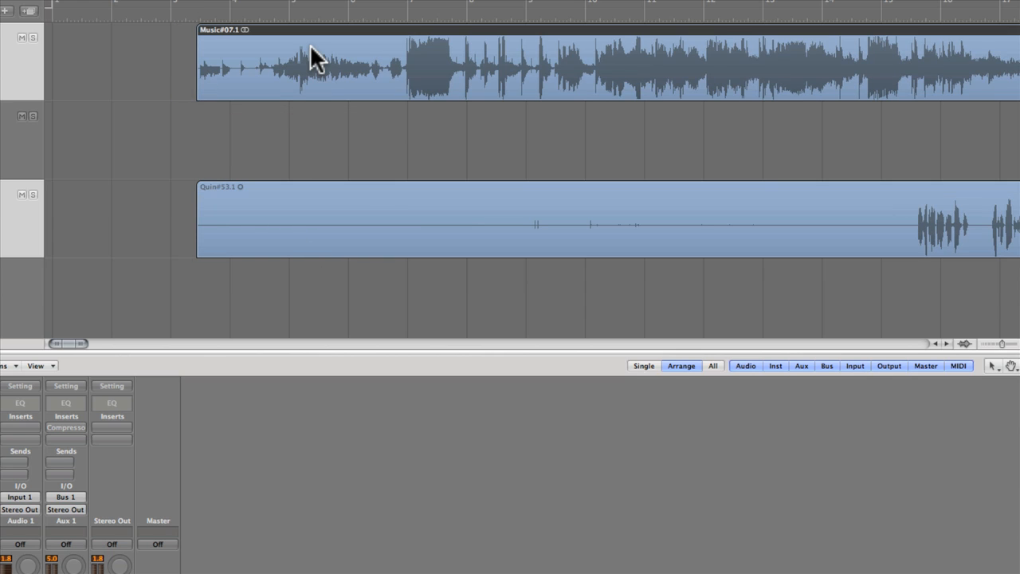
pyautogui.press('super+a')
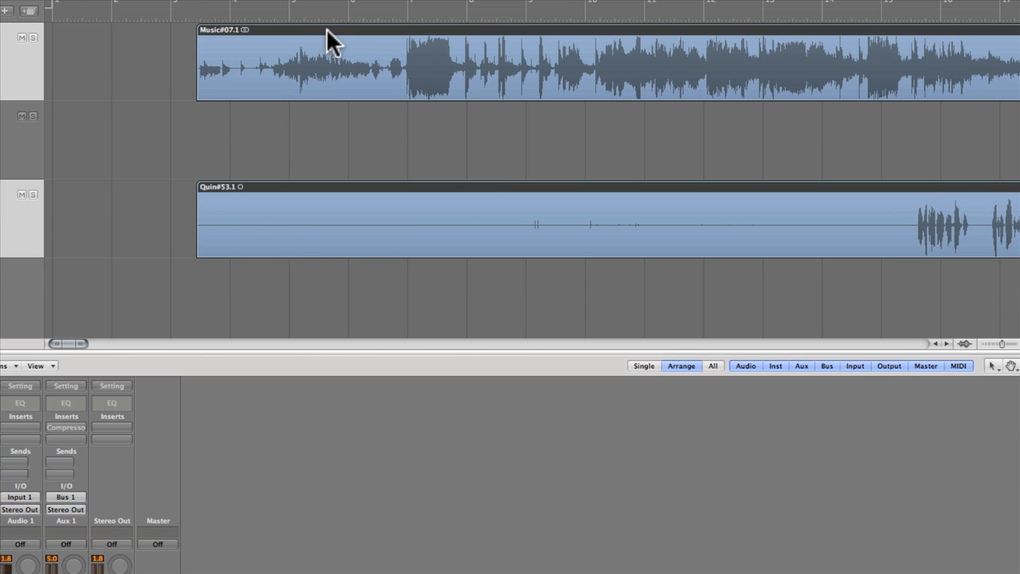
pyautogui.moveTo(290, 28); pyautogui.dragTo(187, 44)
pyautogui.click(302, 277)
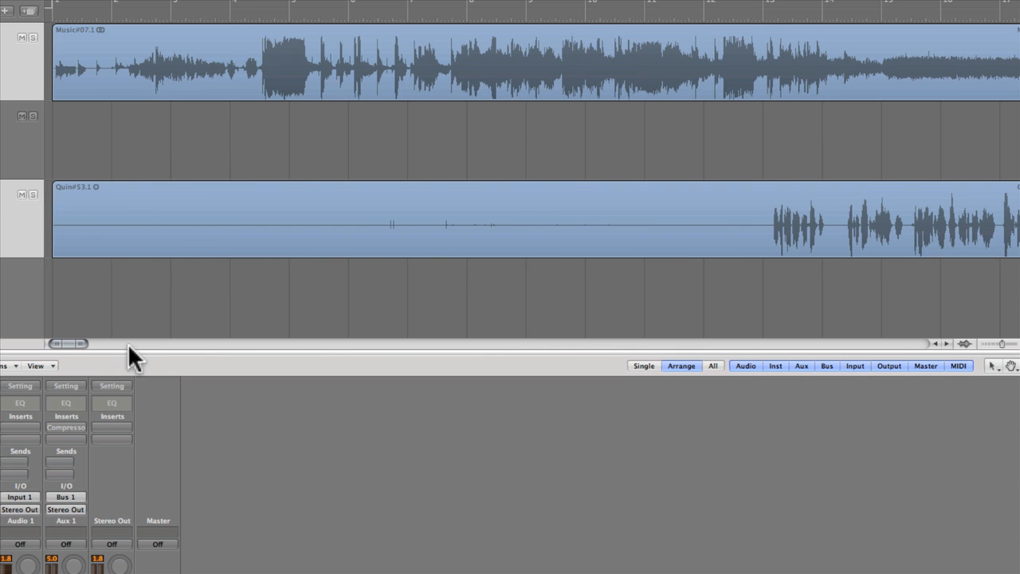
pyautogui.moveTo(83, 341); pyautogui.dragTo(412, 349)
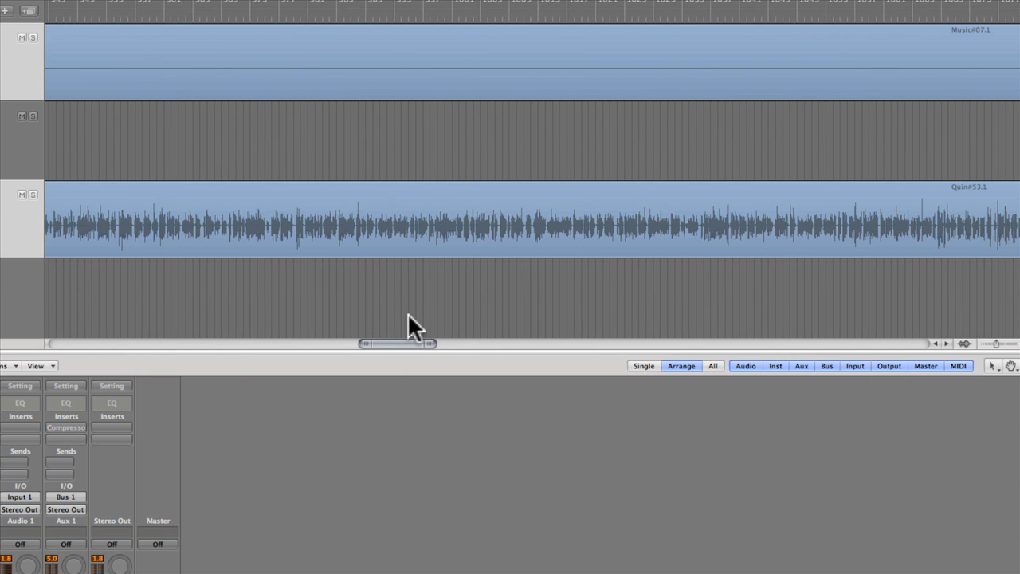
pyautogui.keyDown('ctrl'); pyautogui.keyDown('alt'); pyautogui.click(408, 315); pyautogui.keyUp('alt'); pyautogui.keyUp('ctrl')
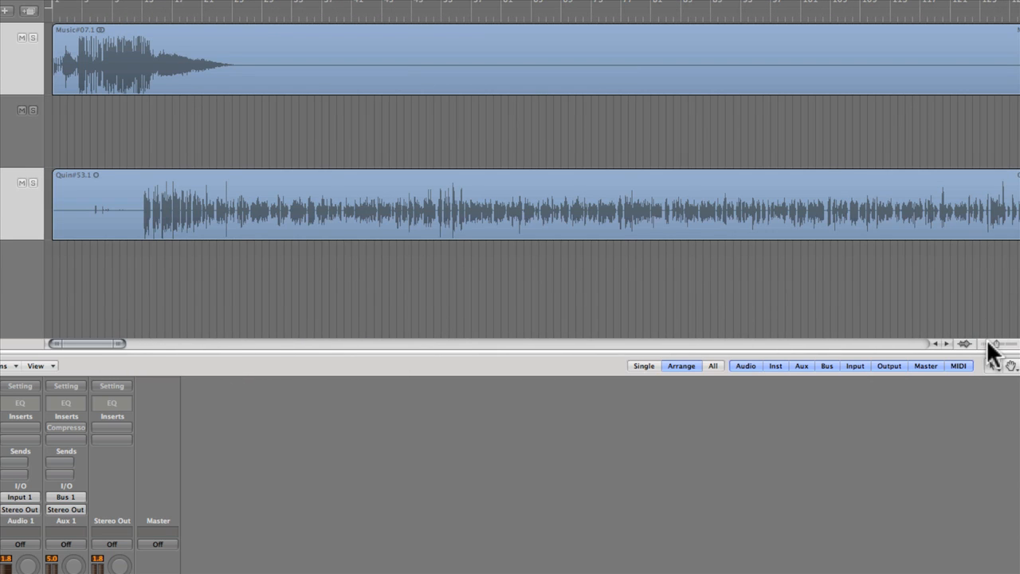
pyautogui.moveTo(994, 346); pyautogui.dragTo(990, 345)
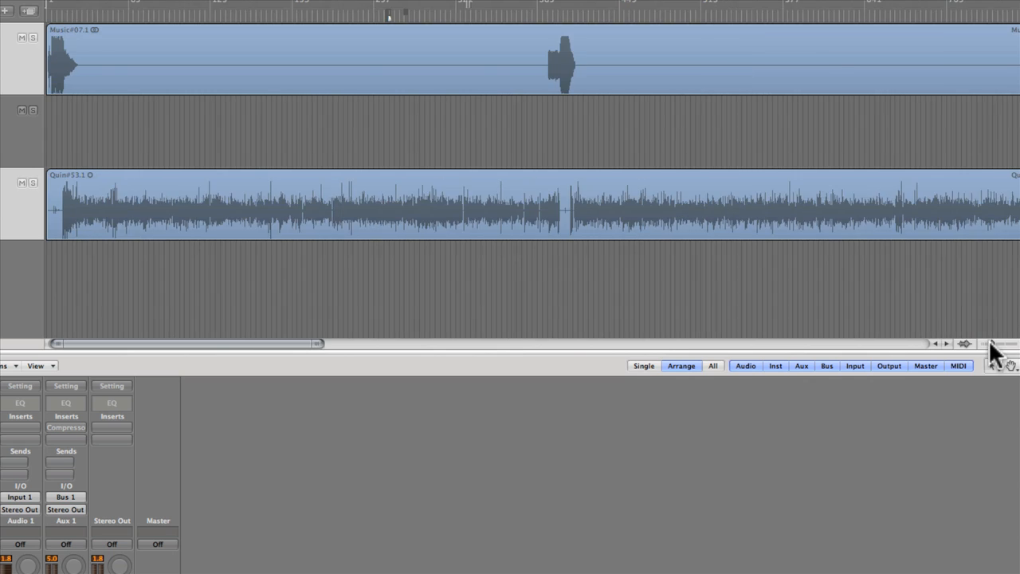
pyautogui.moveTo(524, 343); pyautogui.dragTo(762, 343)
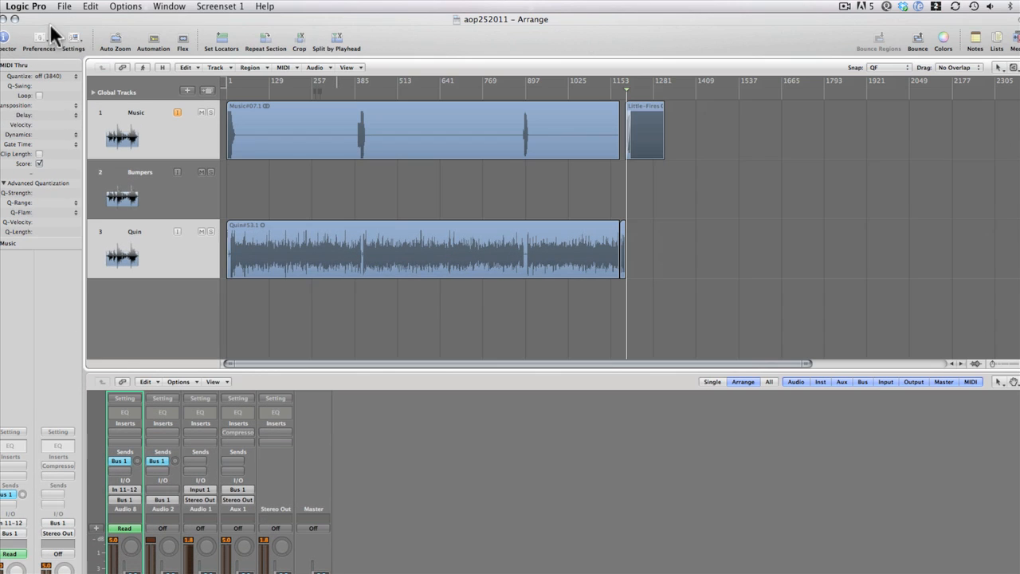
# - Start a new project from the Chairborne Recording 2 template without closing the current one, and cancel saving it
pyautogui.click(63, 6)
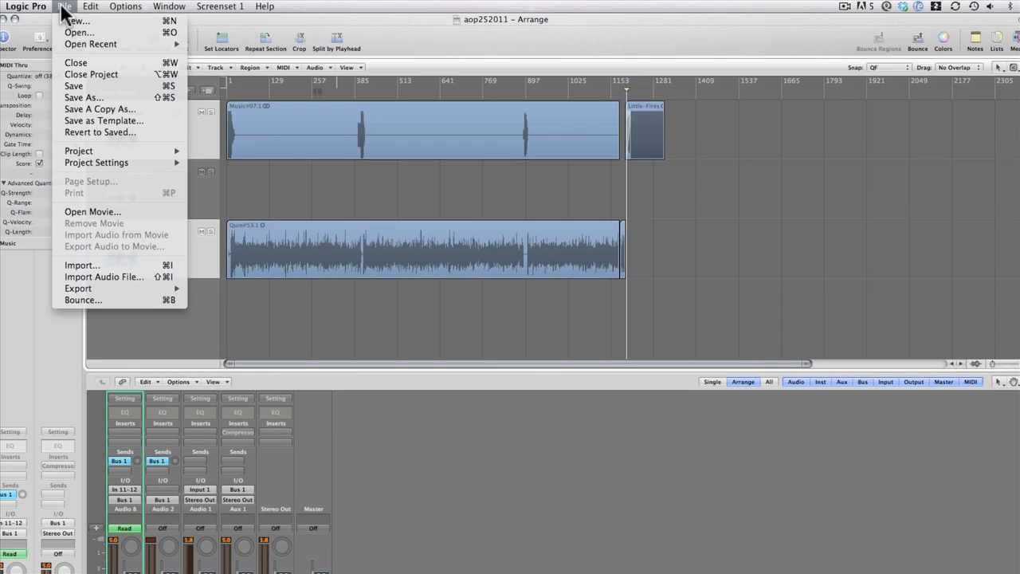
pyautogui.moveTo(64, 44)
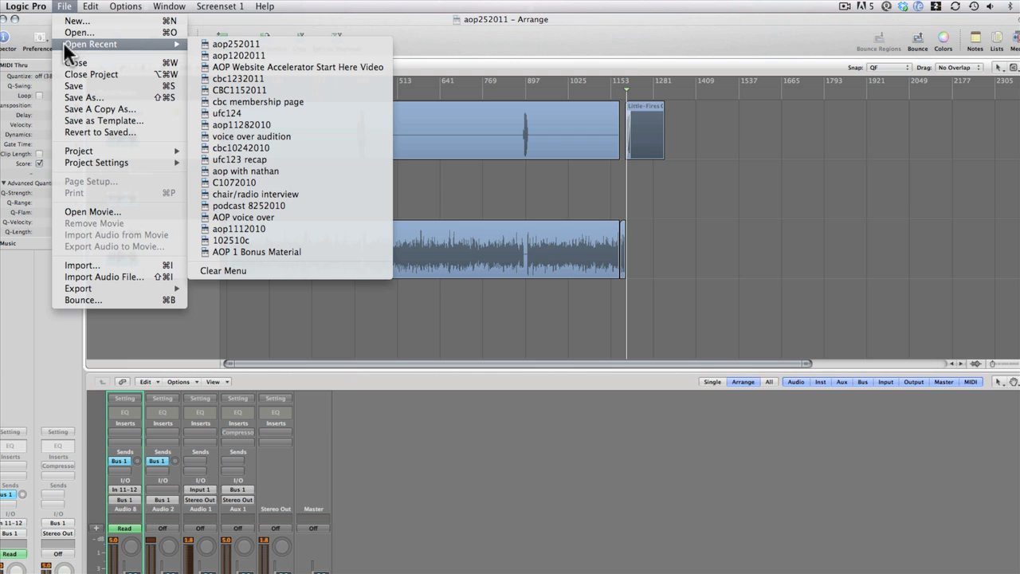
pyautogui.click(68, 19)
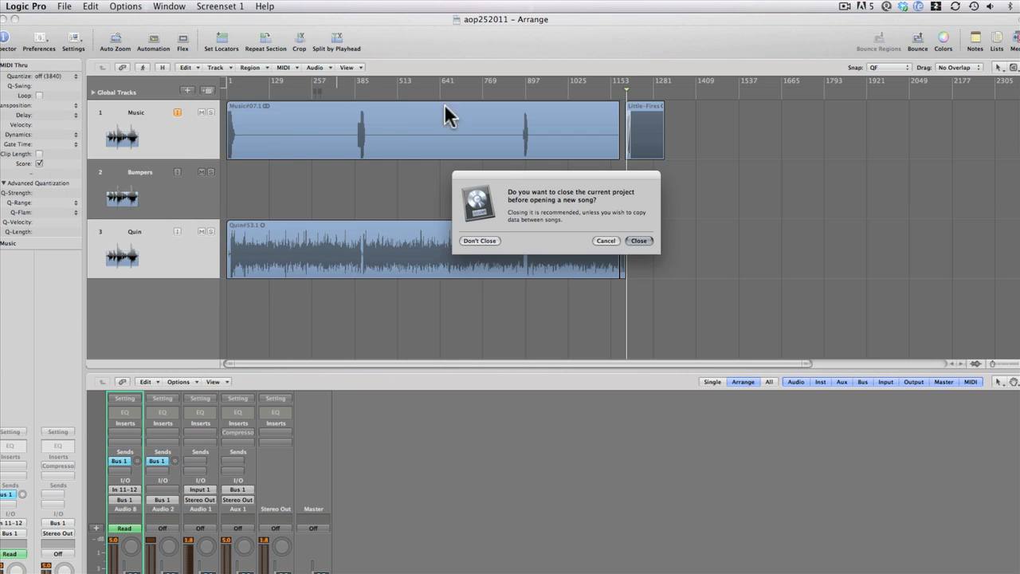
pyautogui.click(492, 240)
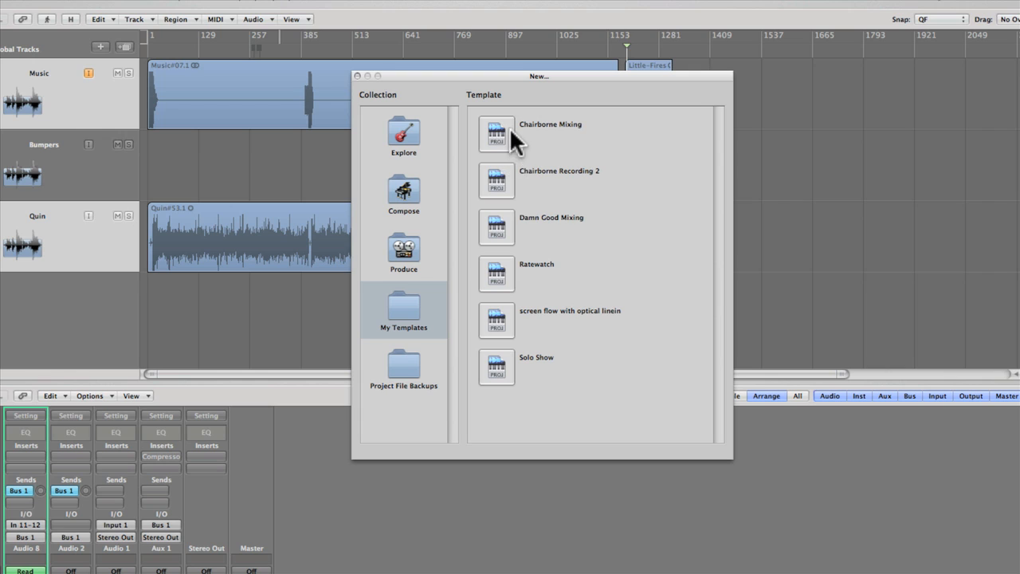
pyautogui.doubleClick(500, 177)
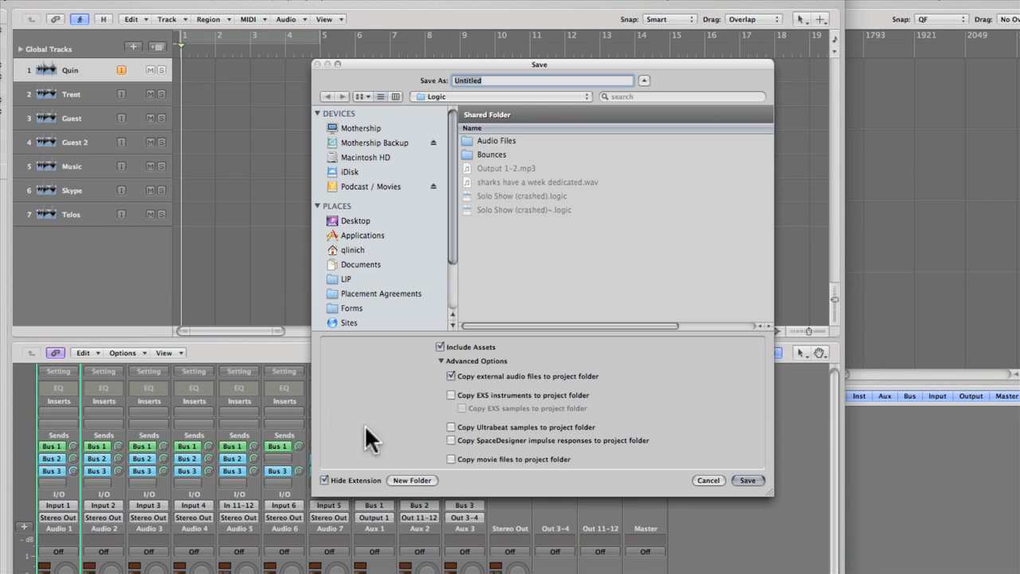
pyautogui.click(706, 480)
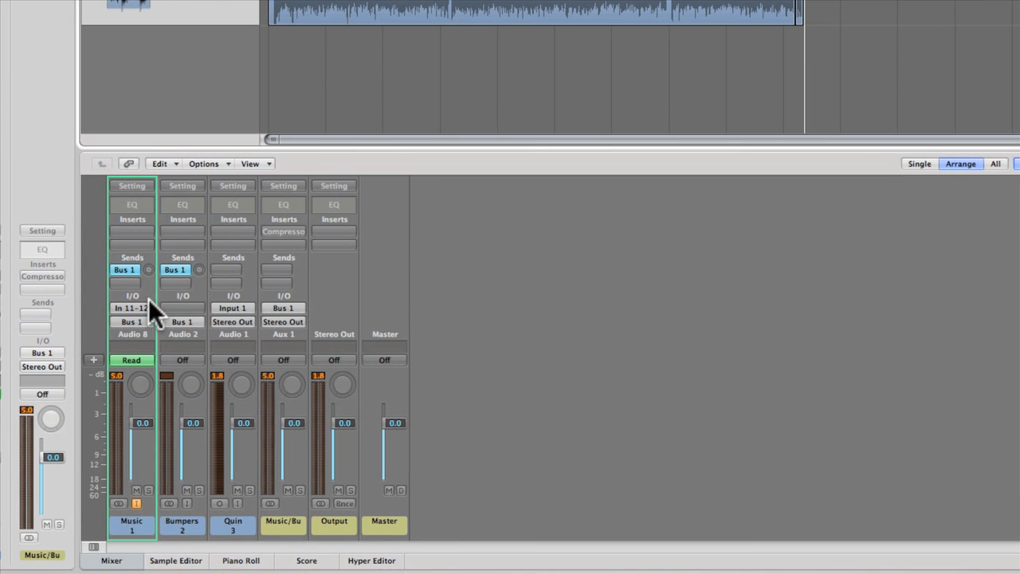
# - Load the Heil PR40 channel strip setting onto the Quin voice channel in the mixer
pyautogui.click(230, 526)
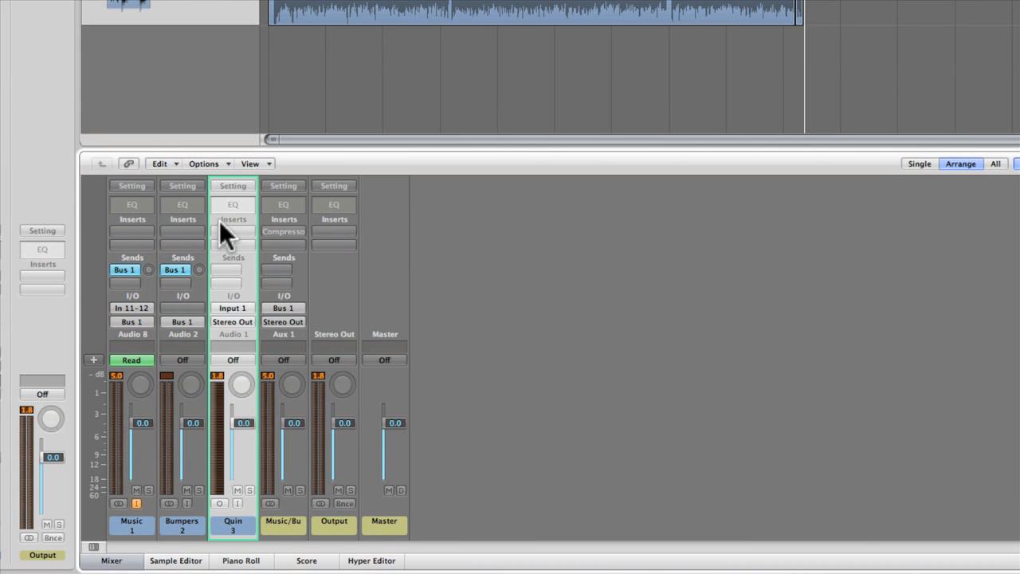
pyautogui.click(233, 185)
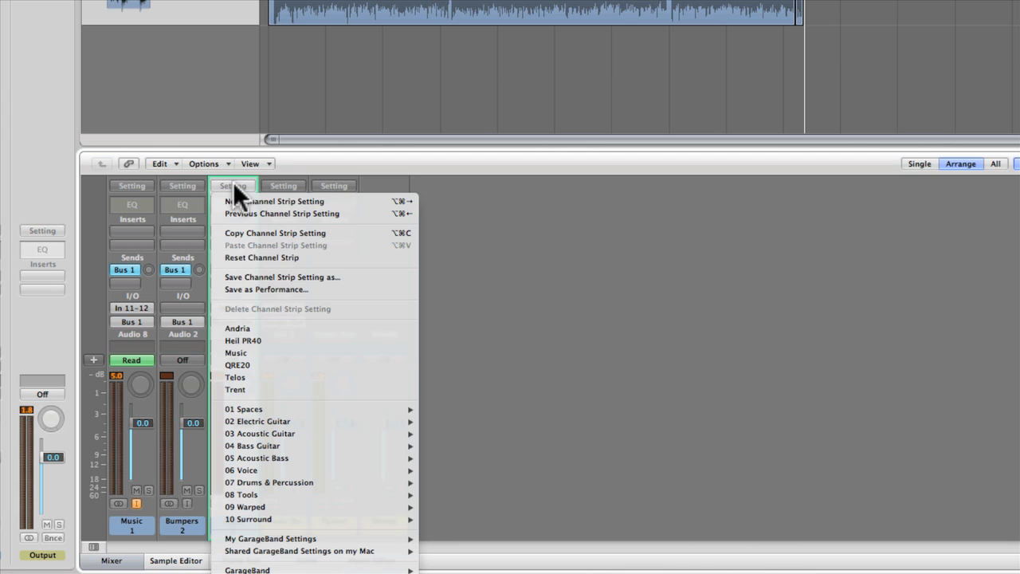
pyautogui.click(235, 339)
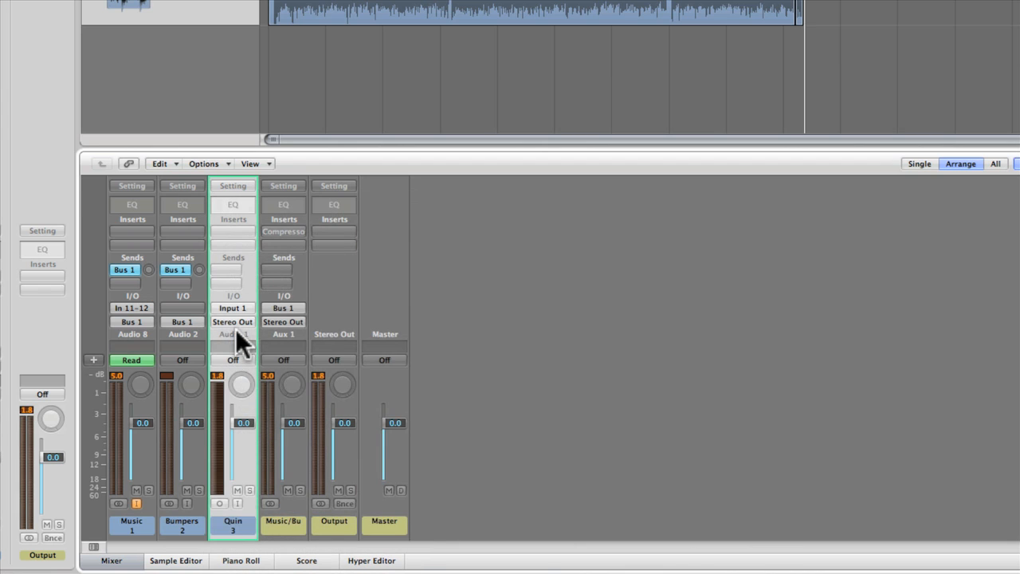
# - Load the output Master channel strip setting onto the stereo Output channel
pyautogui.click(372, 517)
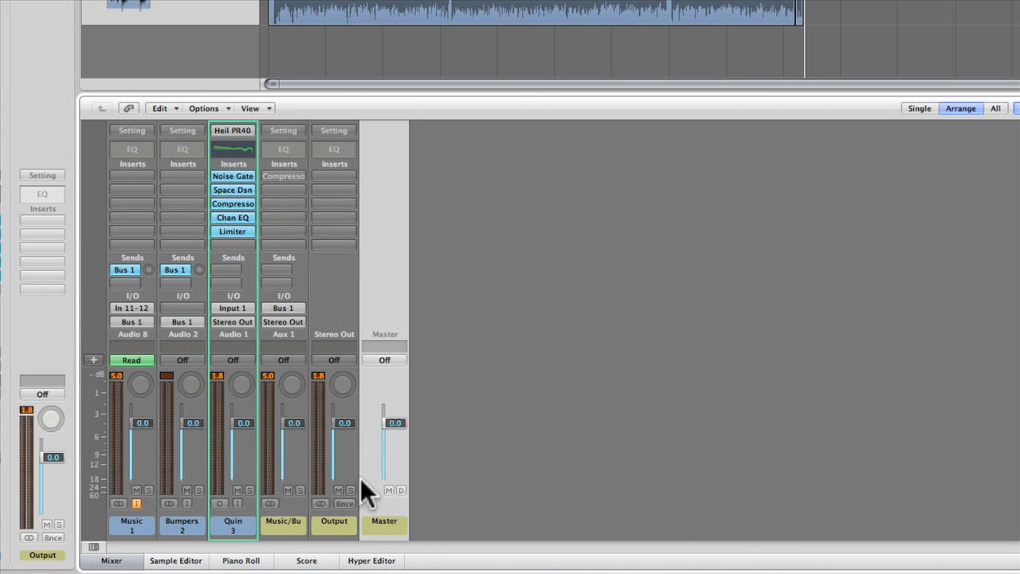
pyautogui.click(334, 131)
pyautogui.click(377, 212)
pyautogui.click(346, 280)
pyautogui.click(335, 131)
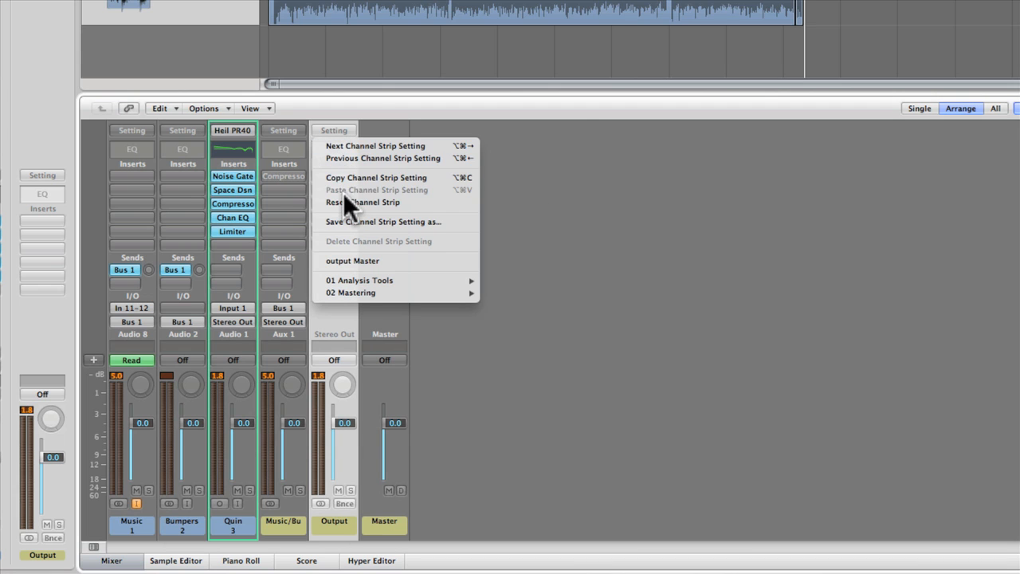
pyautogui.click(346, 256)
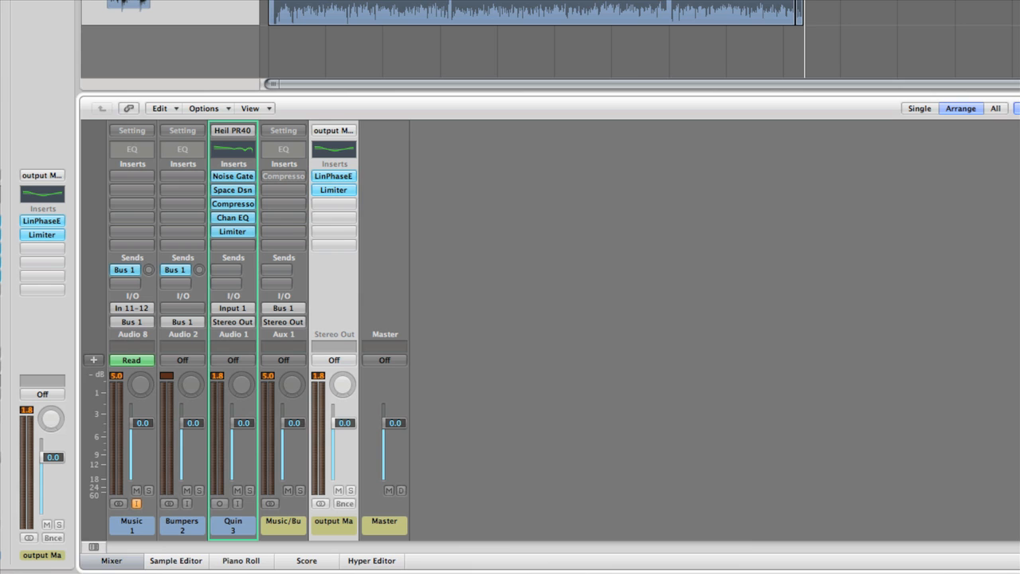
# - Return the playhead to the start of the project and set up a bounce with the Desktop as its save location
pyautogui.click(279, 1)
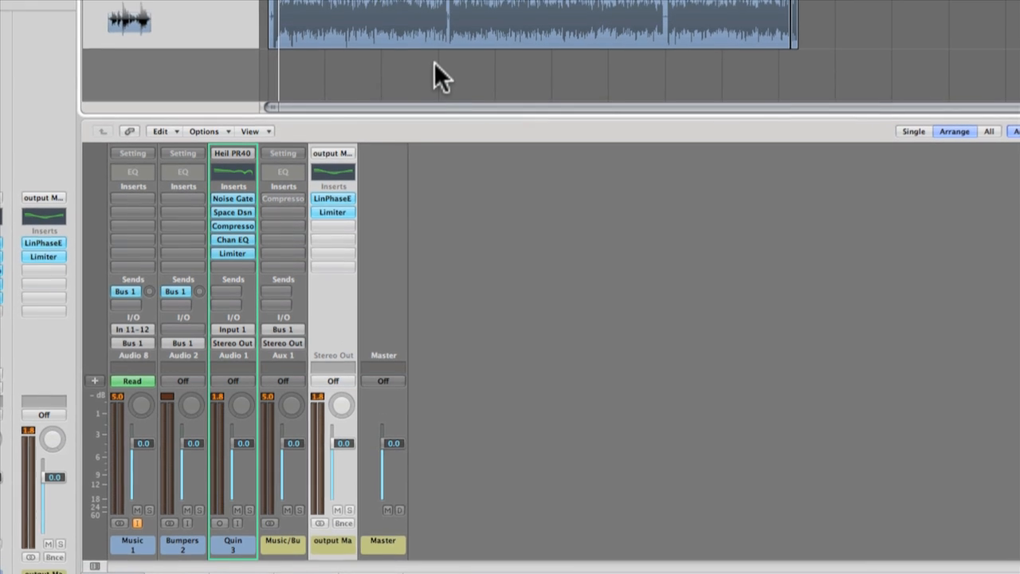
pyautogui.press('super+b')
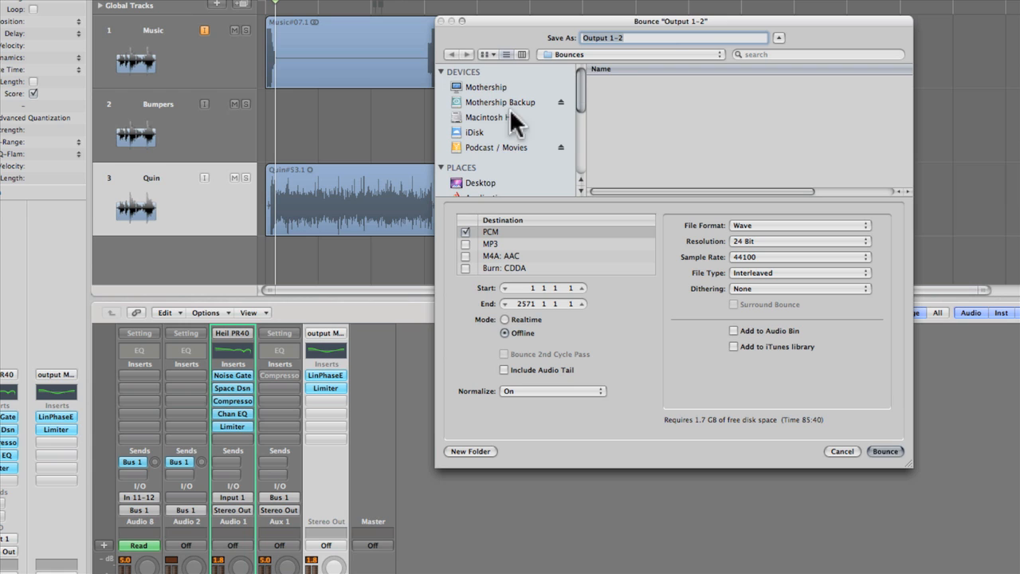
pyautogui.click(487, 128)
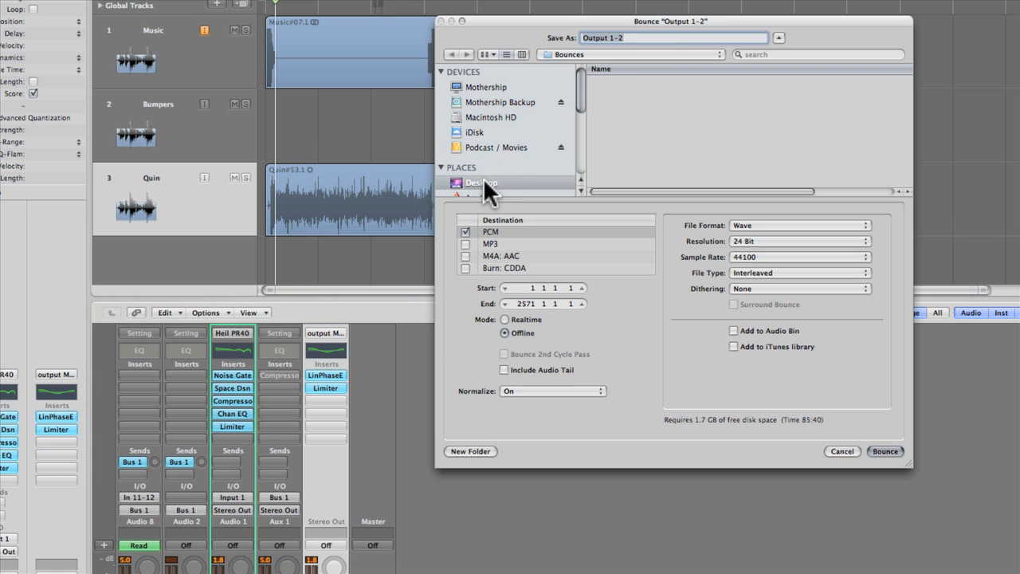
# - Make MP3 the only bounce format by excluding PCM, and reposition the Bounce dialog to uncover the track regions
pyautogui.click(465, 243)
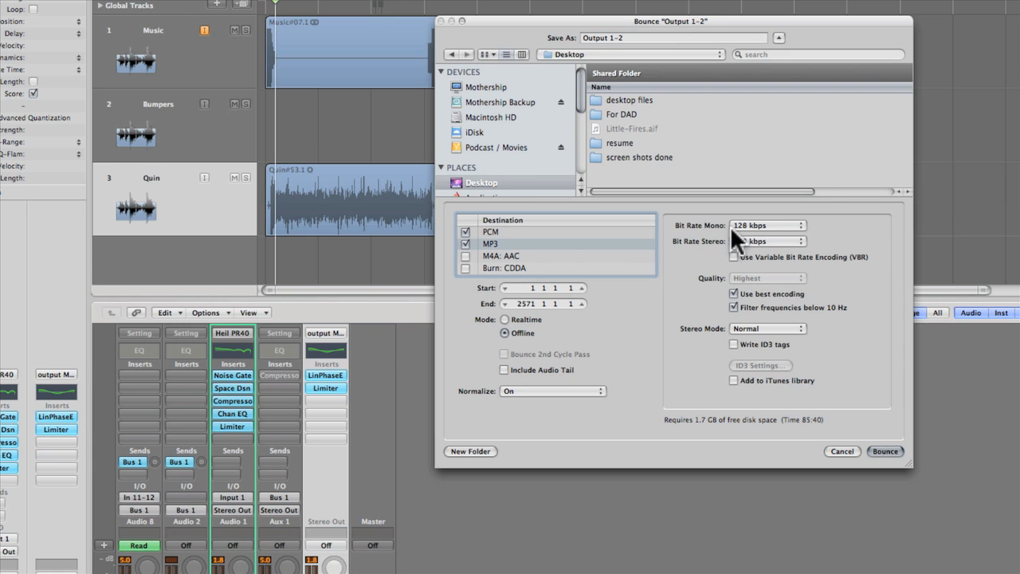
pyautogui.click(466, 231)
pyautogui.click(501, 243)
pyautogui.moveTo(591, 19); pyautogui.dragTo(552, 330)
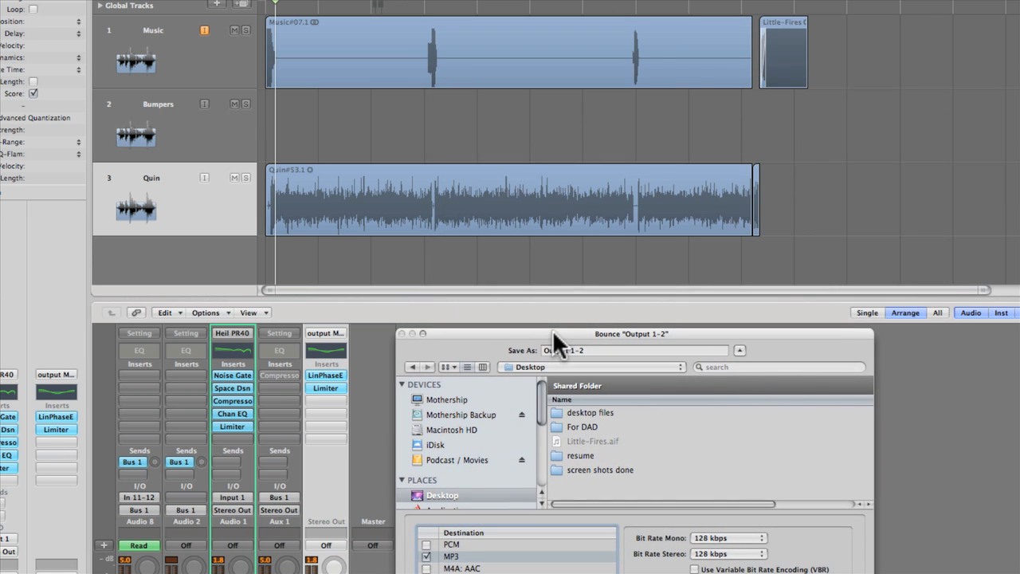